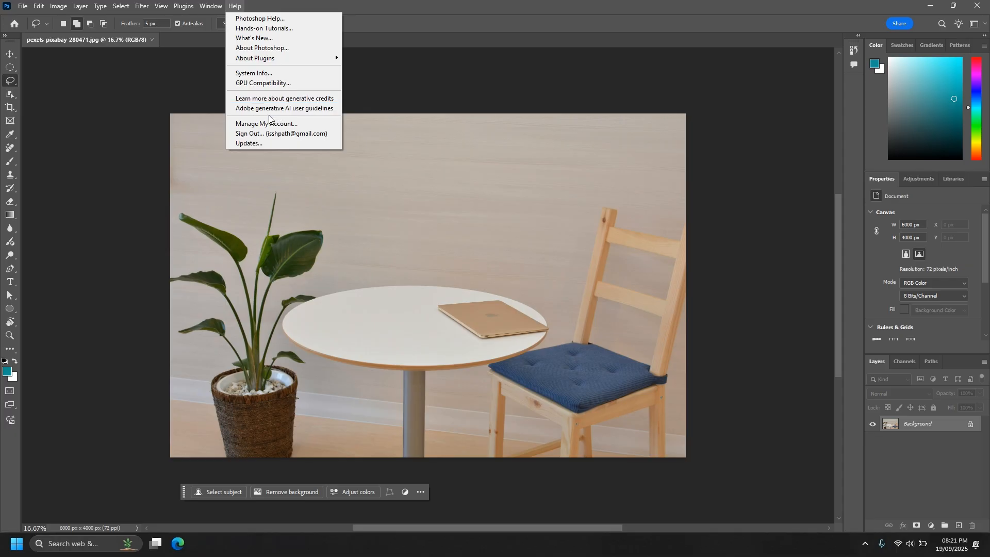
Step: Draw a freehand lasso selection over the wall and the table's back edge, and deselect it
left_click(377, 254)
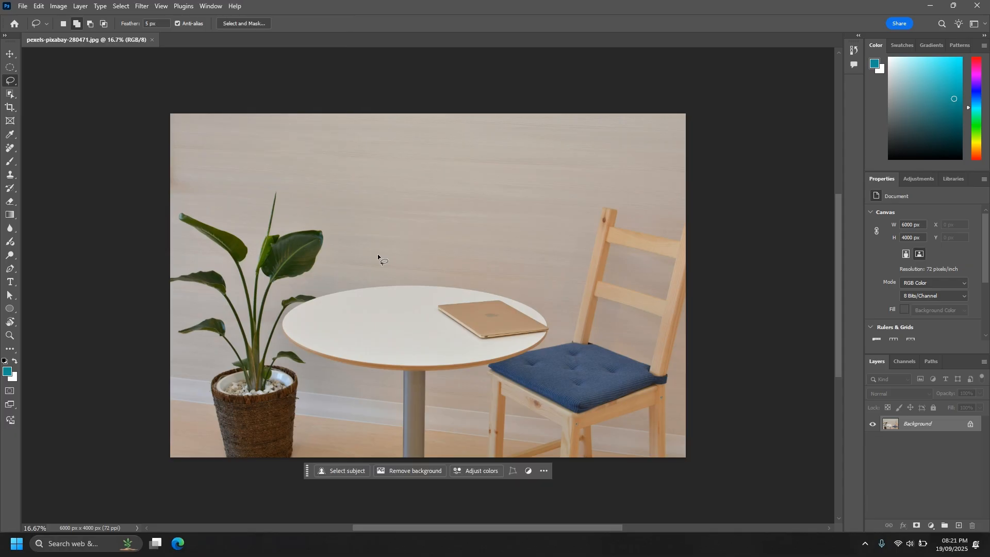
left_click_drag(409, 230, 375, 299)
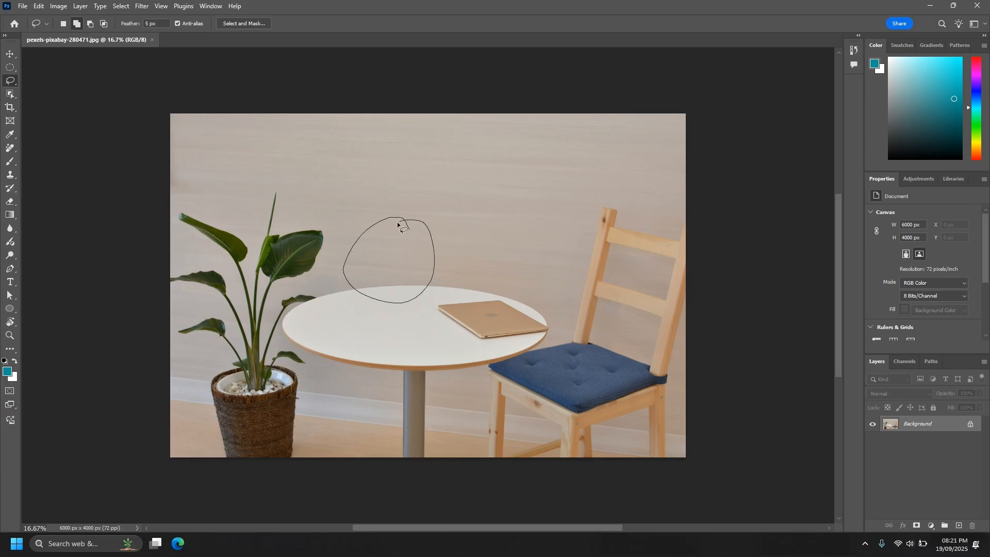
left_click_drag(397, 225, 399, 227)
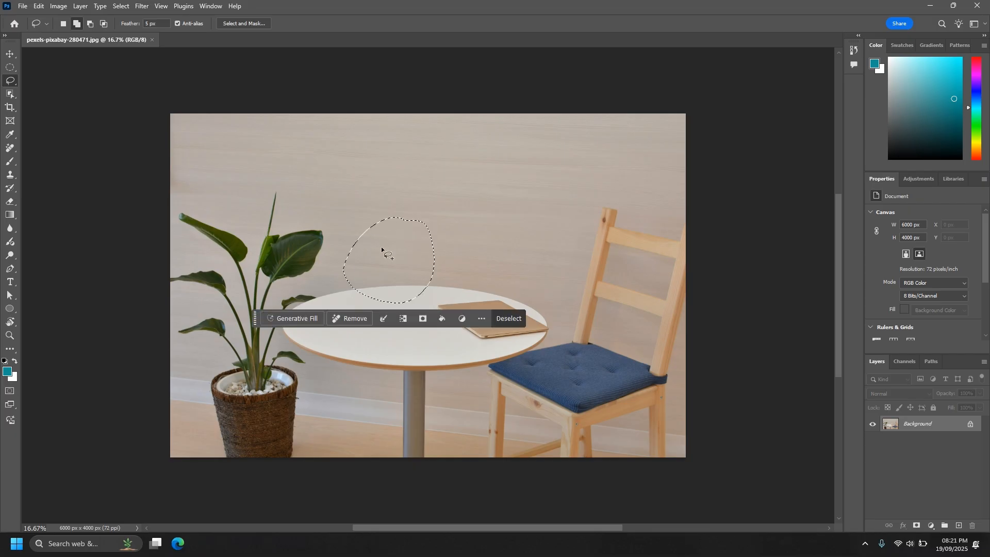
left_click(379, 344)
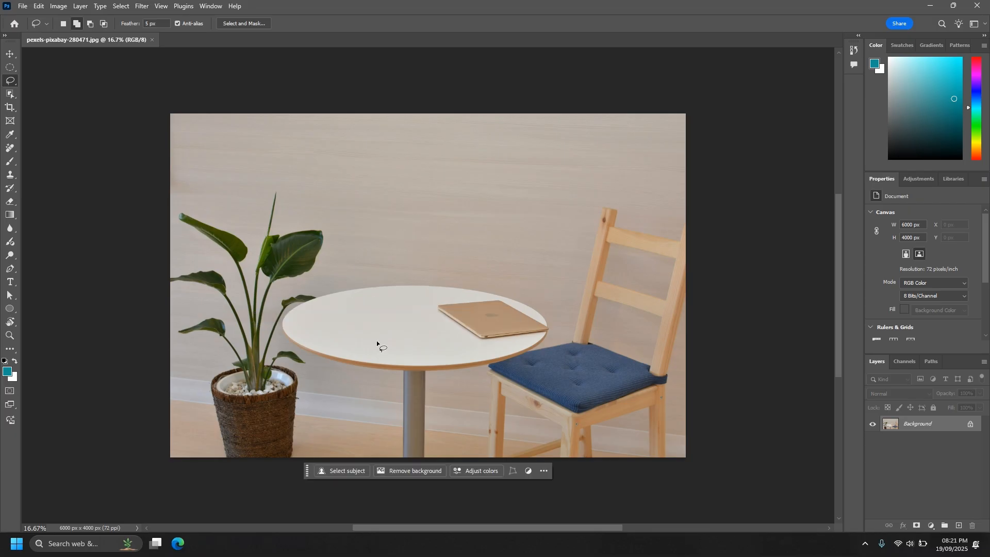
Step: Hide the Contextual Task Bar and turn it back on
left_click(214, 7)
left_click(212, 429)
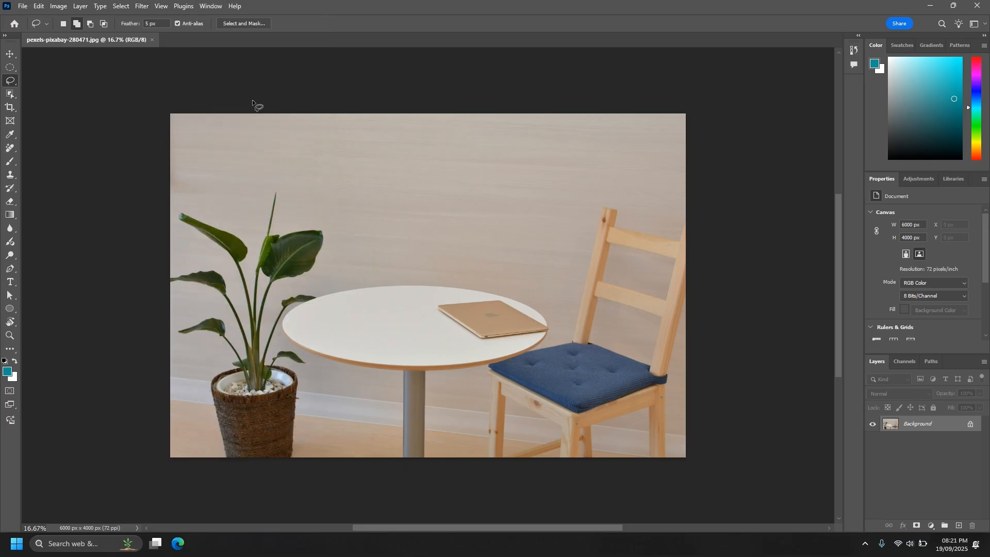
left_click(215, 7)
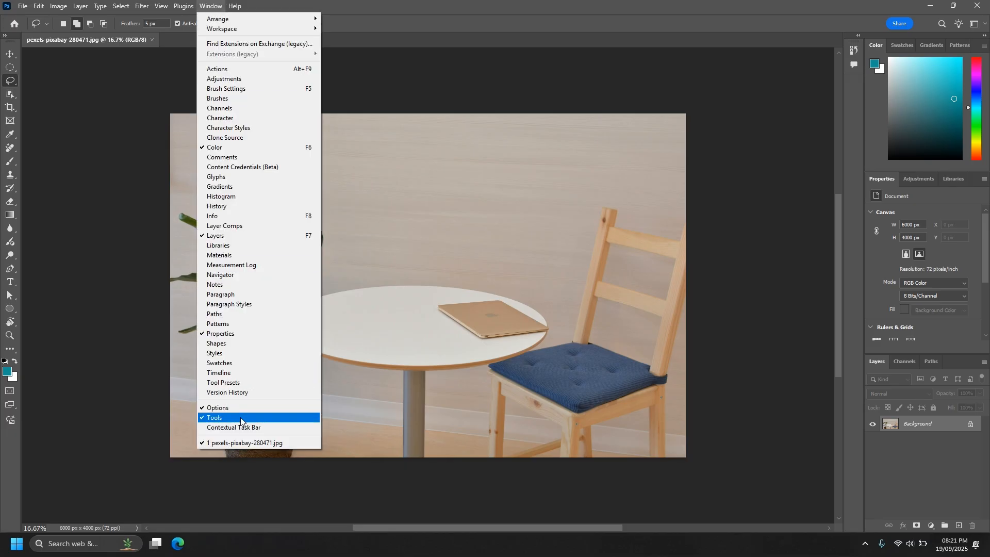
left_click(236, 427)
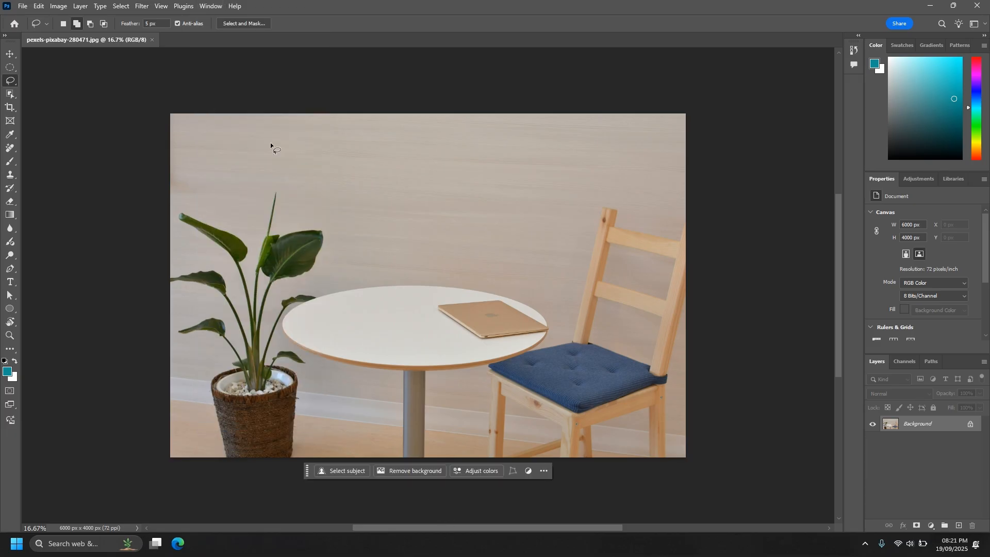
left_click(213, 7)
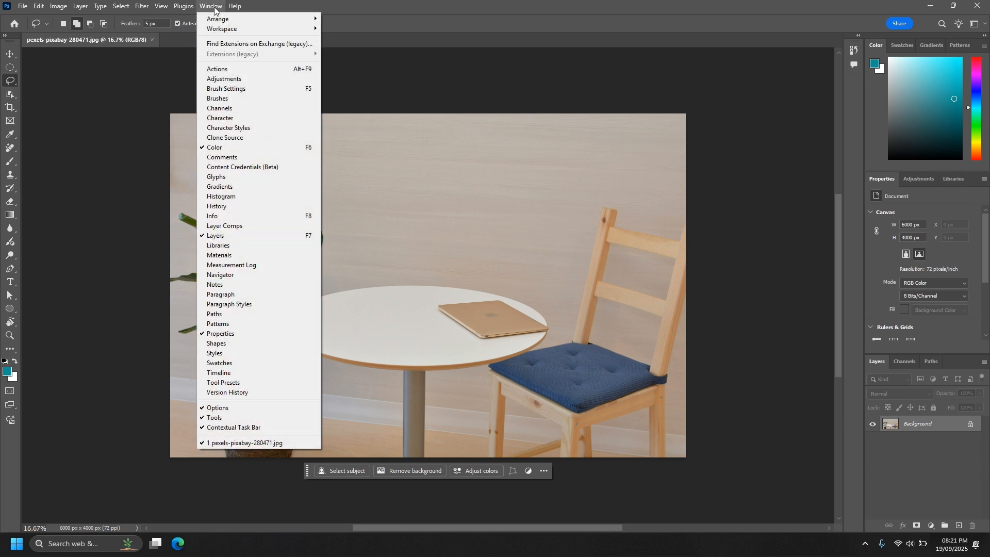
left_click(455, 341)
Step: Lasso one area on the upper wall and another across the chair back, and hide the Contextual Task Bar
mouse_move(369, 197)
left_mouse_down()
mouse_move(354, 202)
mouse_move(331, 186)
mouse_move(369, 196)
left_mouse_up()
mouse_move(607, 284)
left_mouse_down()
mouse_move(616, 304)
mouse_move(609, 286)
left_mouse_up()
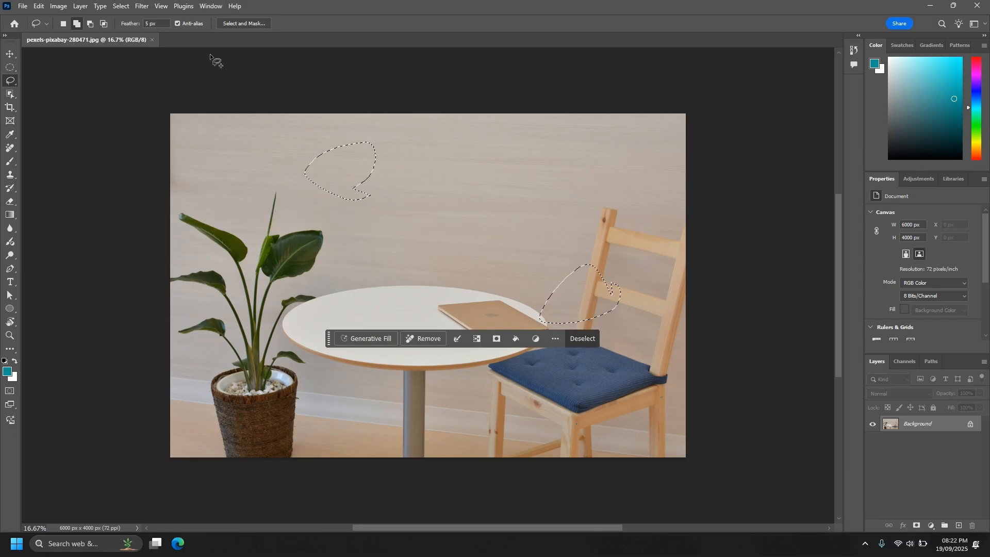
left_click(209, 6)
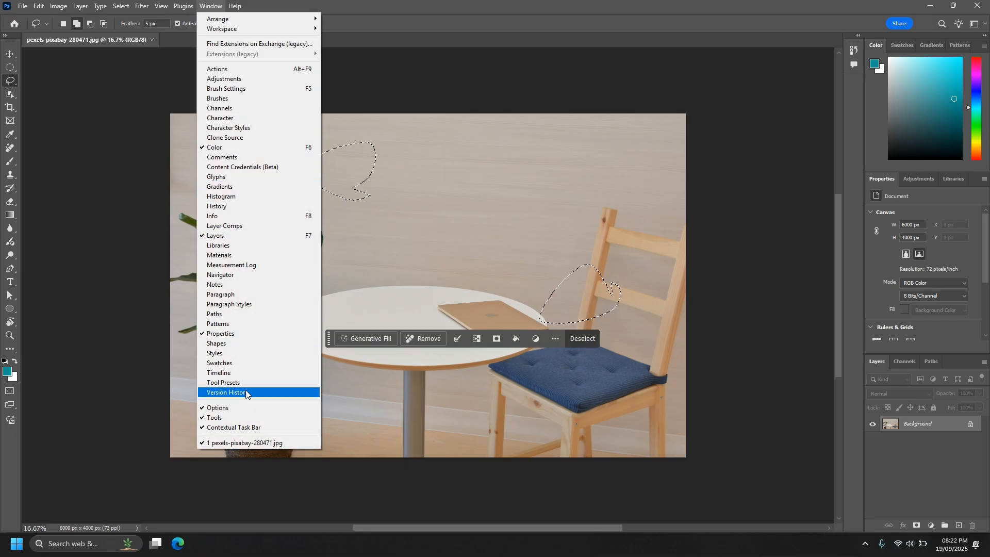
left_click(233, 427)
Step: Lasso a rounded area of wall above the table and open Generative Fill for it, closing the dialog without generating
left_click(446, 225)
mouse_move(446, 224)
left_mouse_down()
mouse_move(433, 175)
mouse_move(332, 227)
mouse_move(447, 255)
mouse_move(376, 170)
left_mouse_up()
left_click(39, 6)
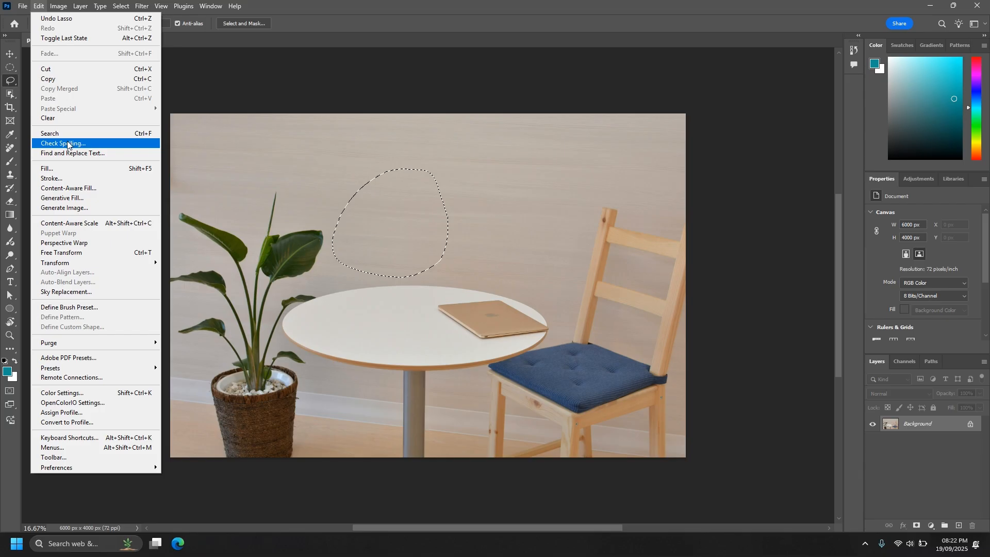
left_click(87, 201)
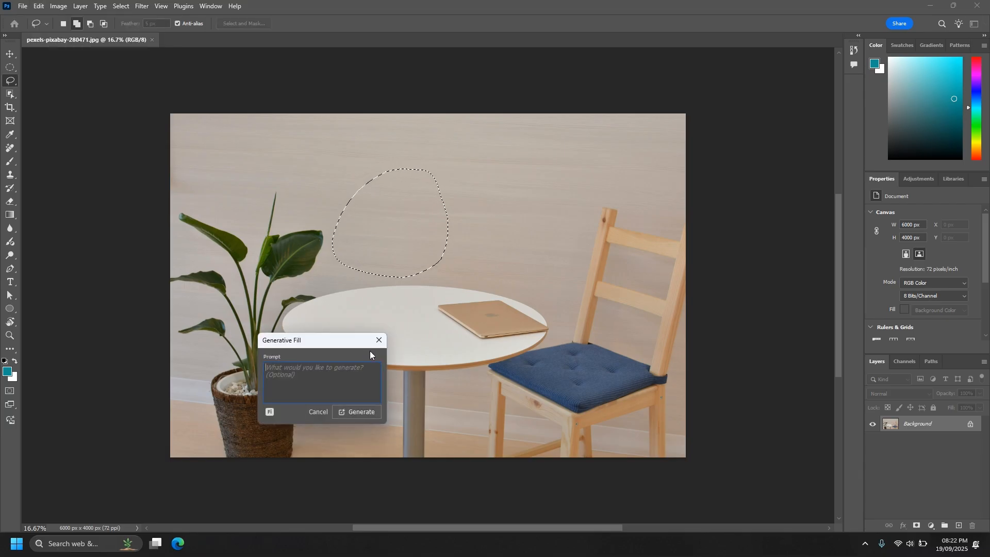
left_click(379, 340)
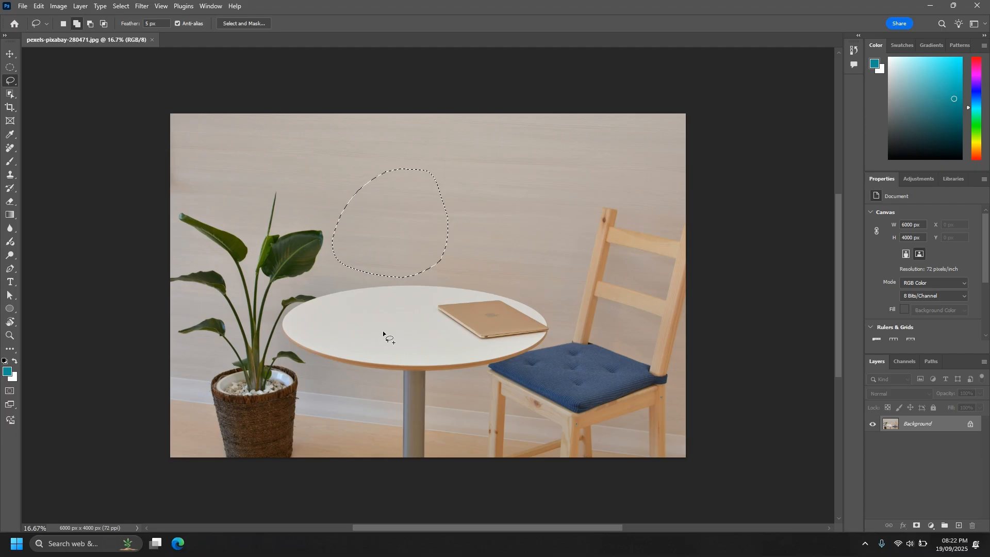
Step: Lasso an area of wall above the plant, and replace it with a selection at the chair back's left post
left_click(381, 320)
mouse_move(310, 148)
left_mouse_down()
mouse_move(384, 173)
mouse_move(295, 172)
mouse_move(308, 150)
left_mouse_up()
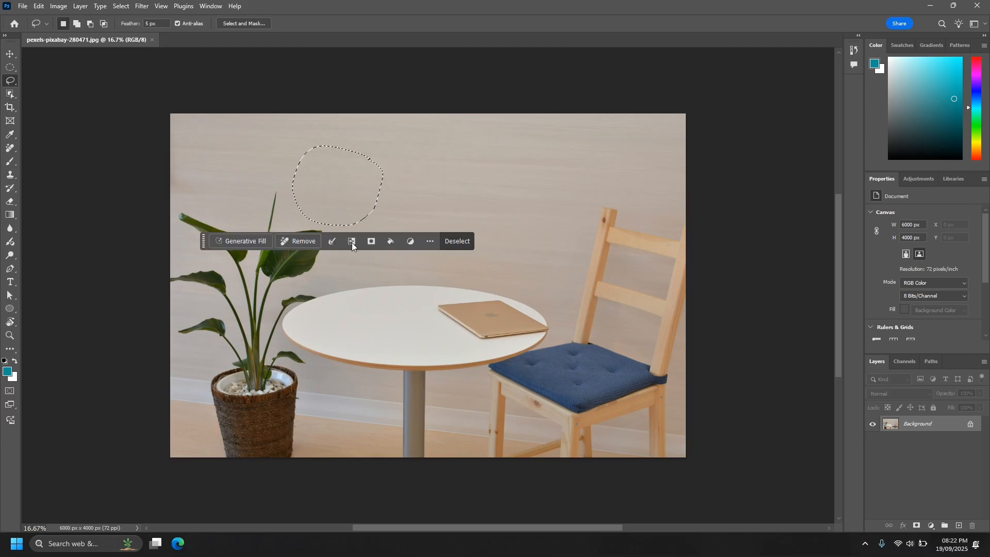
mouse_move(587, 249)
left_mouse_down()
mouse_move(528, 301)
mouse_move(606, 302)
mouse_move(575, 248)
left_mouse_up()
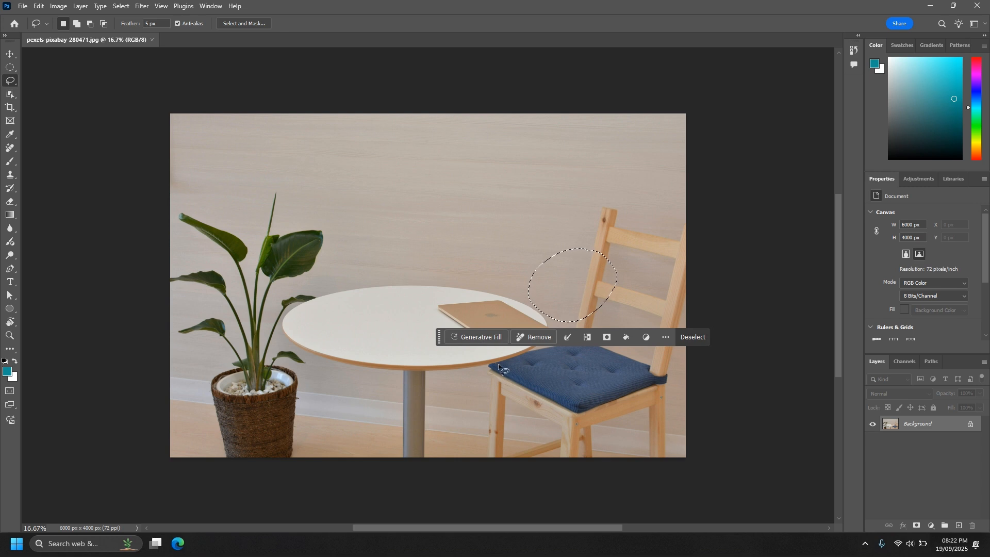
Step: Pin the Contextual Task Bar's position and move it to the empty area below the photo
left_click(669, 338)
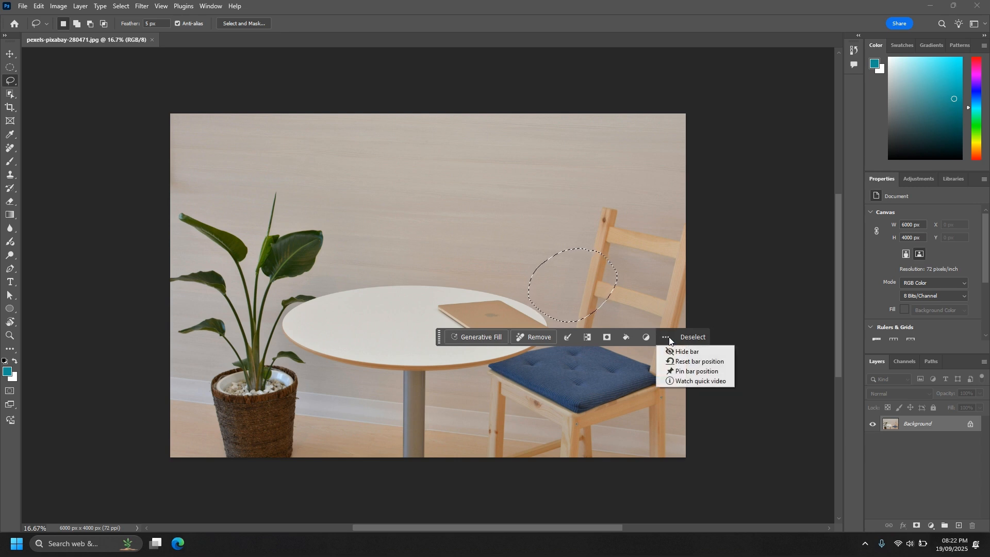
left_click(696, 371)
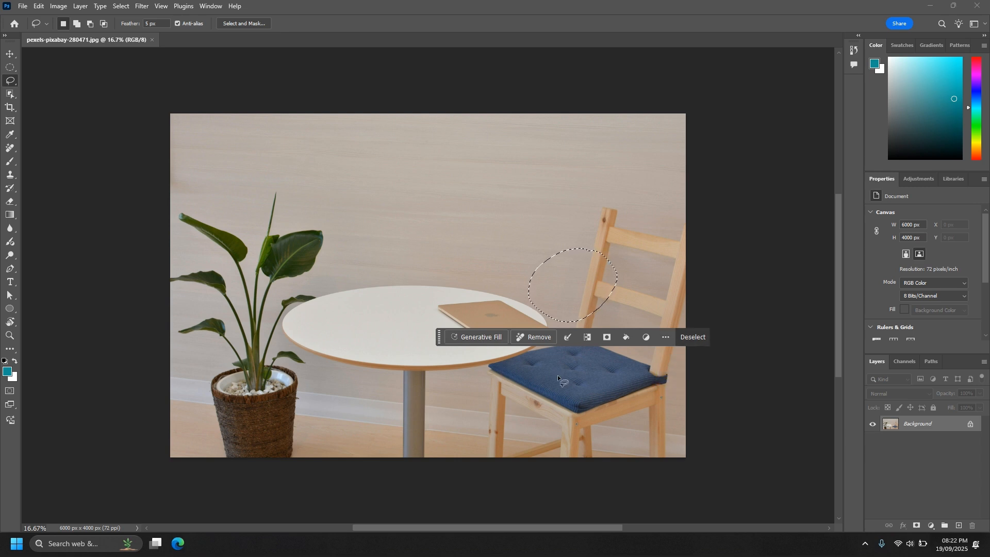
left_click_drag(436, 342, 341, 498)
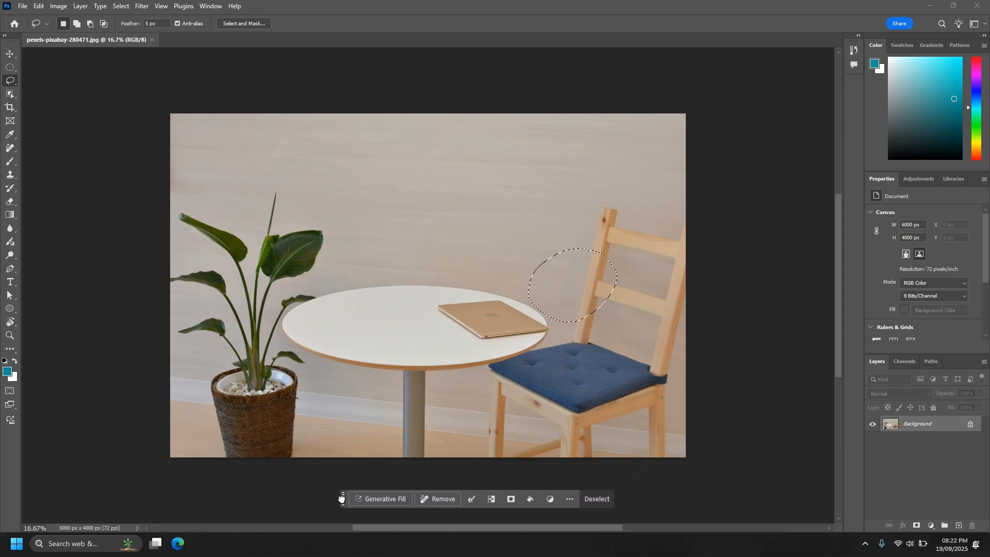
left_click(450, 367)
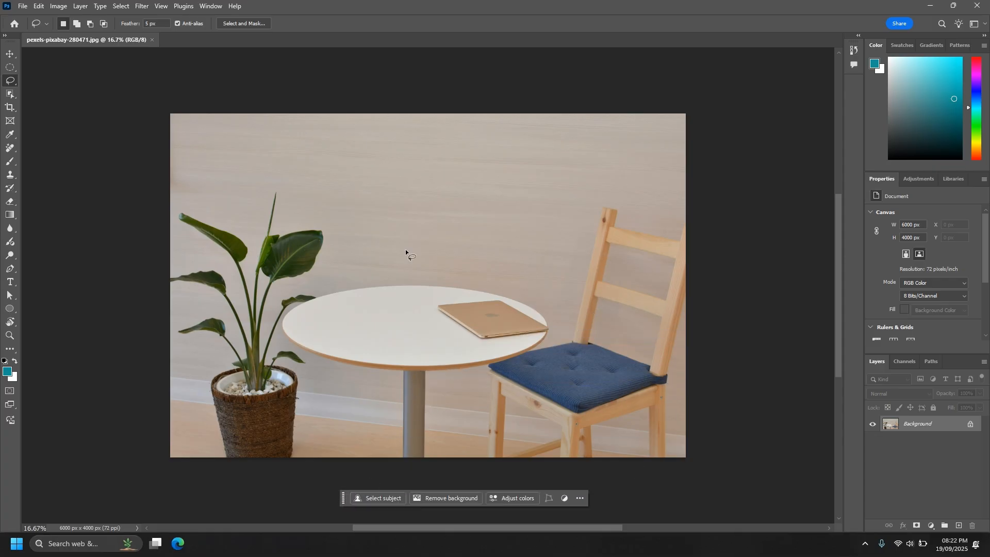
Step: Try the pinned task bar with successive lasso selections on the wall above the table and around the chair's top
left_click_drag(392, 191, 429, 238)
left_click_drag(382, 187, 384, 188)
left_click_drag(584, 186, 583, 258)
left_click_drag(552, 198, 552, 199)
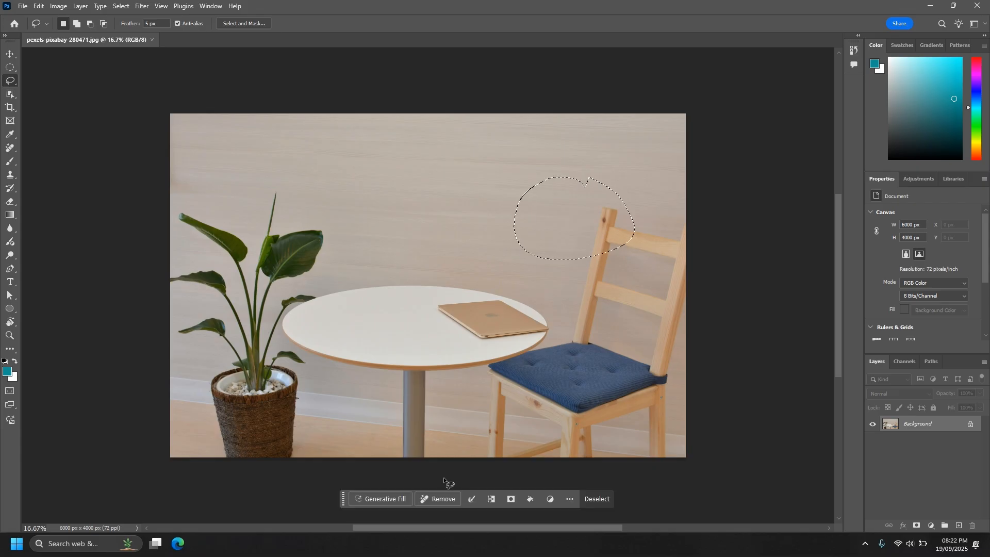
mouse_move(399, 170)
left_mouse_down()
mouse_move(363, 169)
mouse_move(401, 177)
mouse_move(414, 209)
left_mouse_up()
Step: Reset the Contextual Task Bar's position and deselect the wall area
left_click(569, 499)
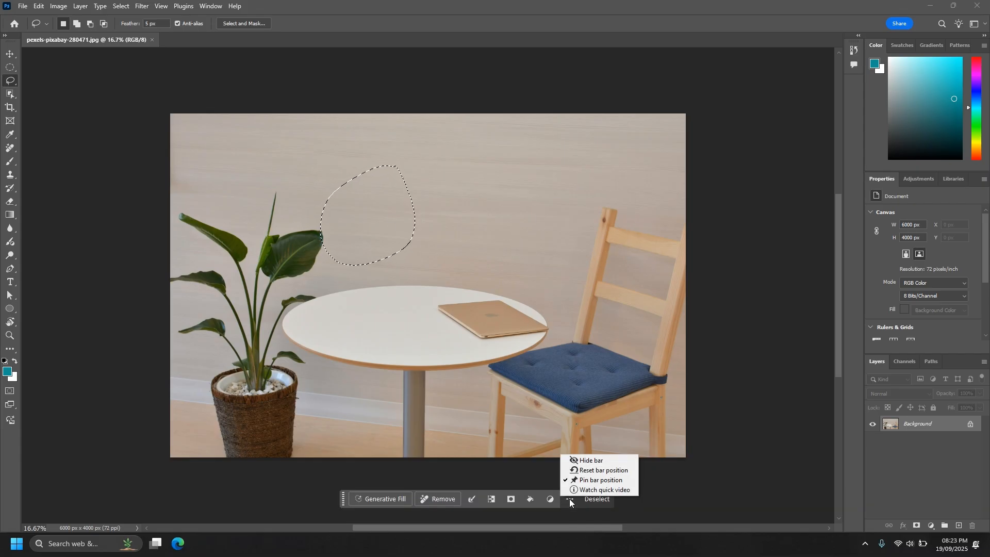
left_click(597, 469)
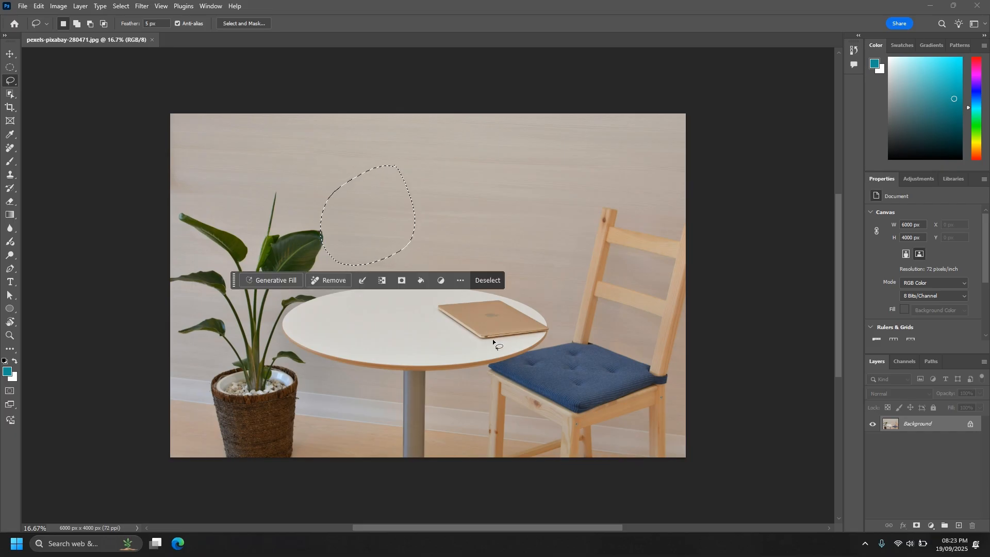
left_click(438, 303)
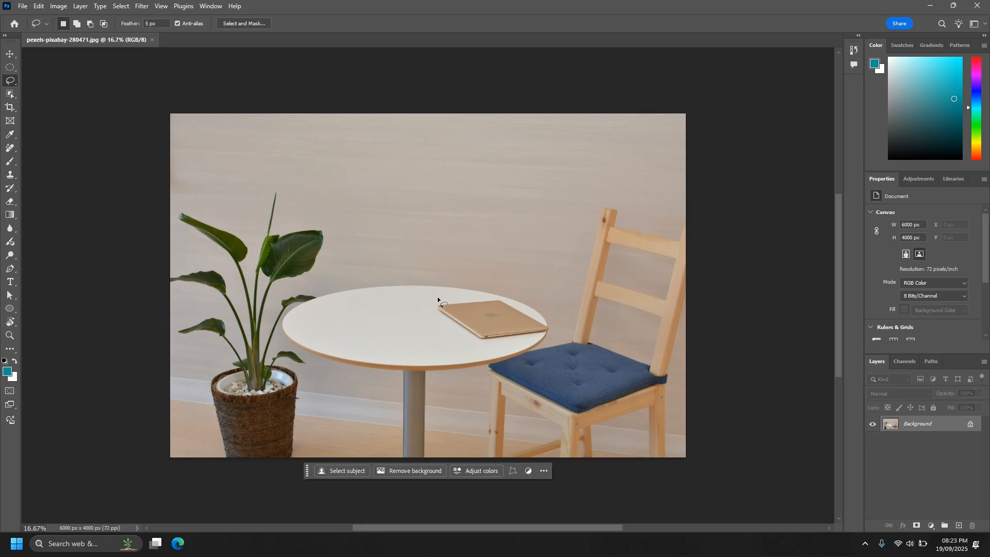
Step: Lasso a large area spanning the tabletop and the wall above it, and fill it using Generative Fill with the prompt "fruits"
left_click_drag(450, 316, 461, 262)
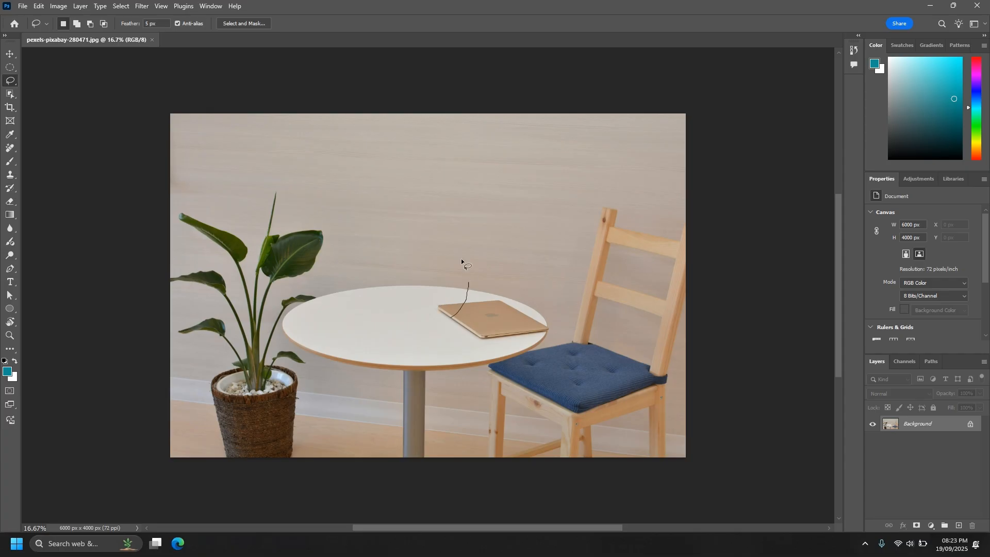
mouse_move(362, 222)
left_mouse_down()
mouse_move(341, 277)
mouse_move(349, 319)
mouse_move(387, 338)
mouse_move(440, 334)
mouse_move(457, 317)
left_mouse_up()
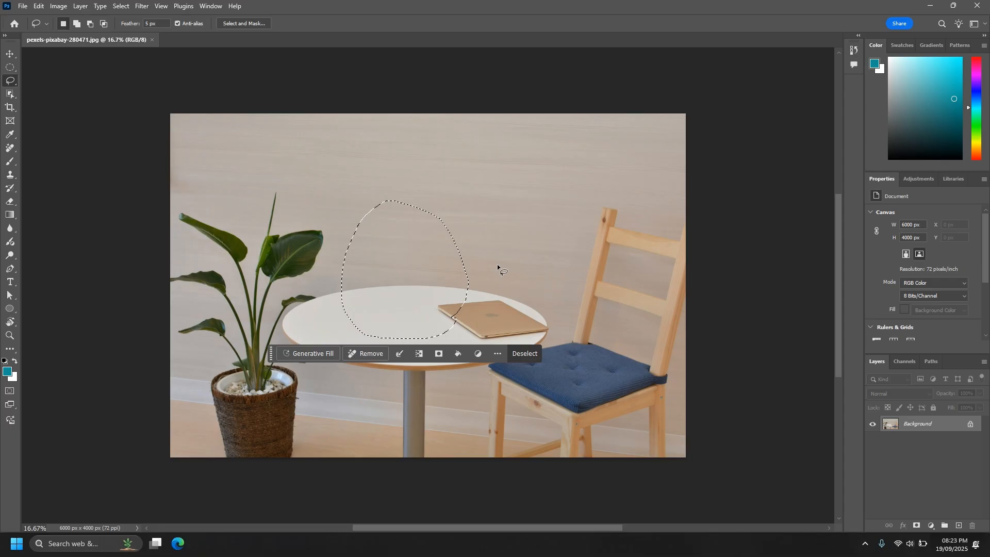
left_click(316, 353)
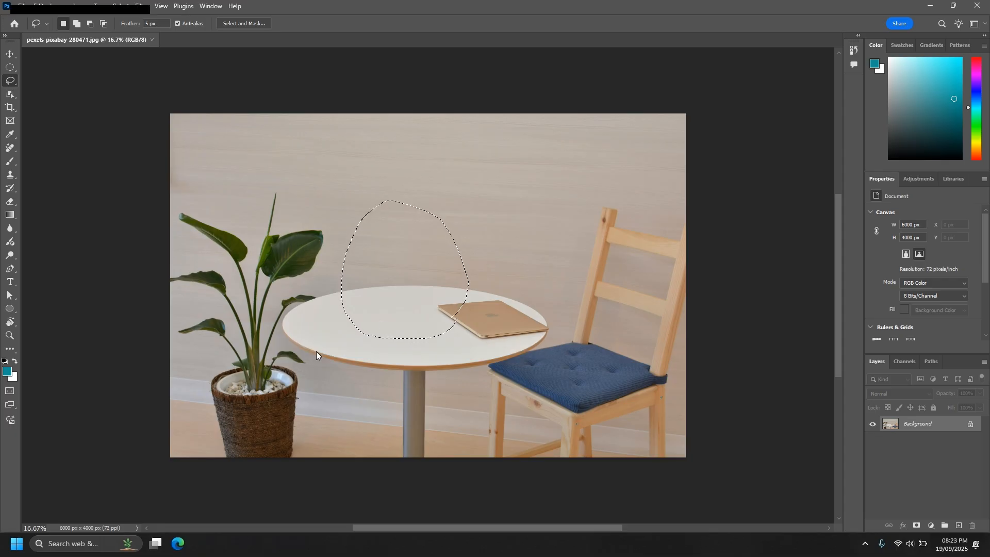
type("fruits")
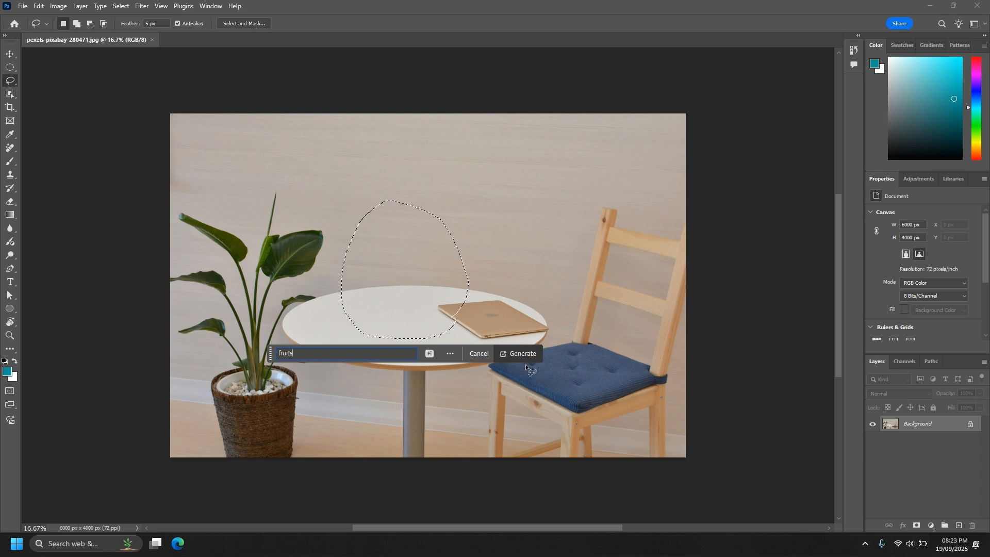
left_click(513, 354)
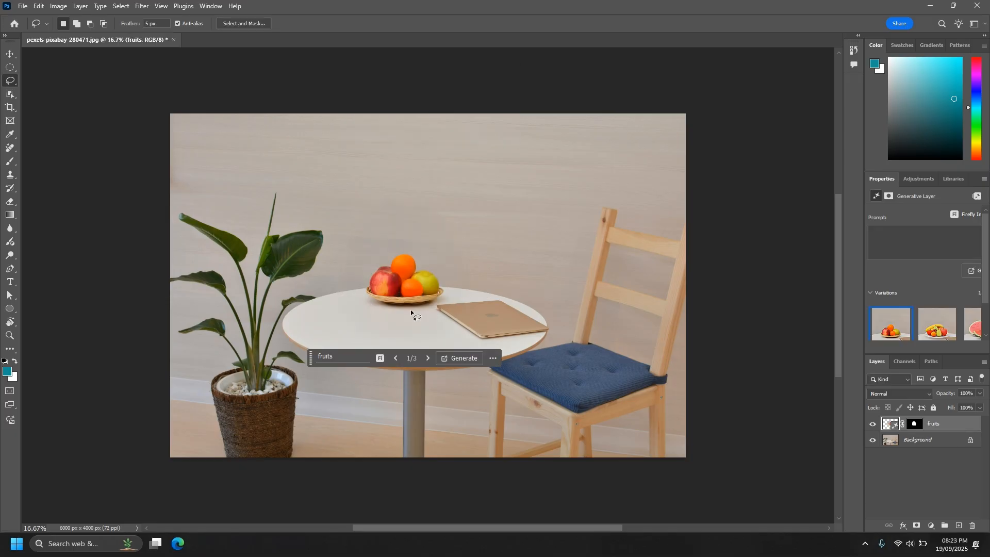
Step: Widen the panels to show all three fruit variations and compare them on the table
left_click_drag(863, 346, 811, 351)
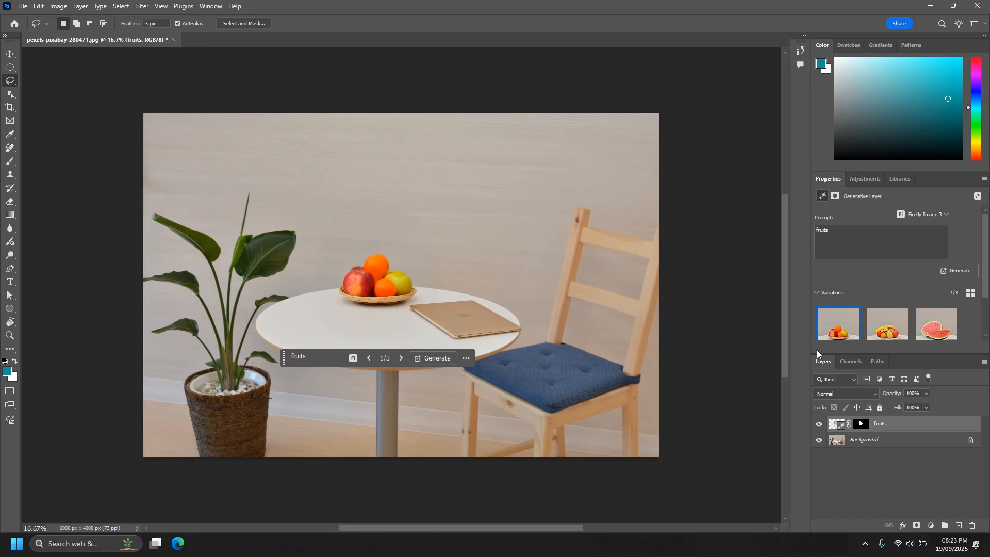
left_click(887, 334)
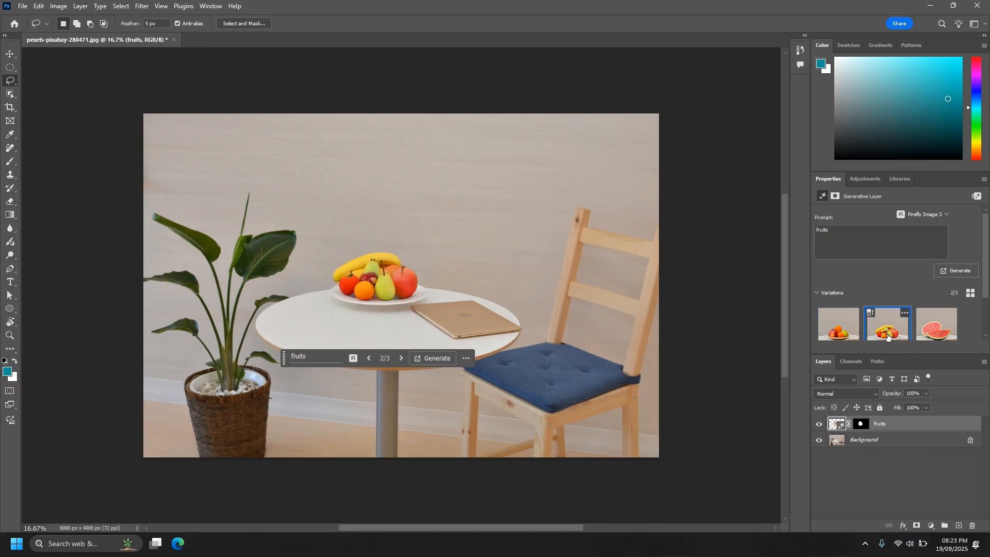
left_click(940, 334)
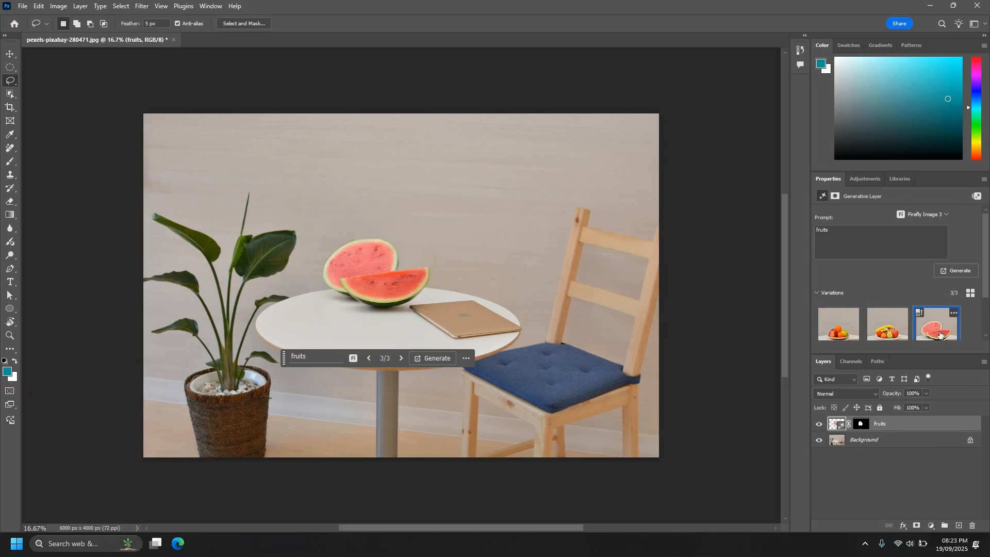
left_click(887, 332)
left_click(845, 331)
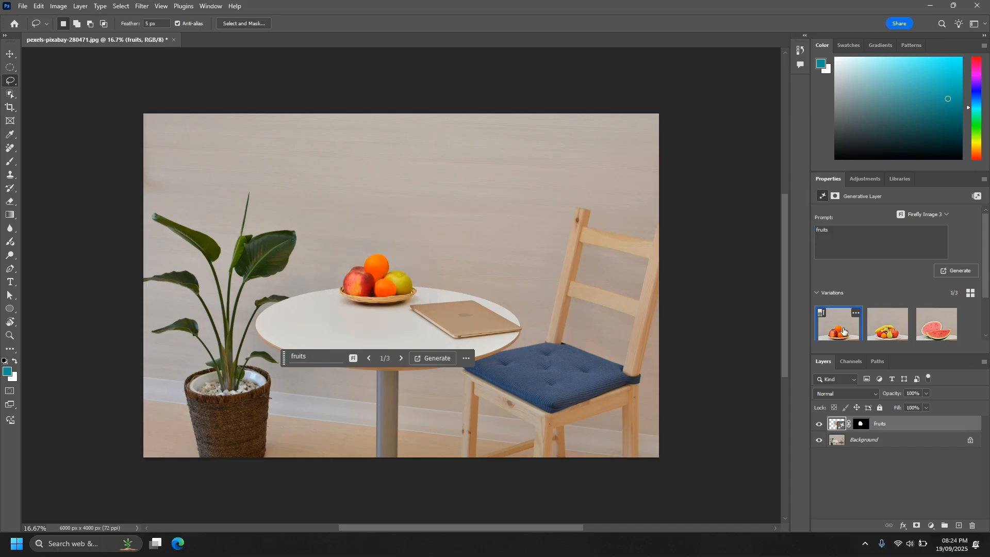
left_click(887, 334)
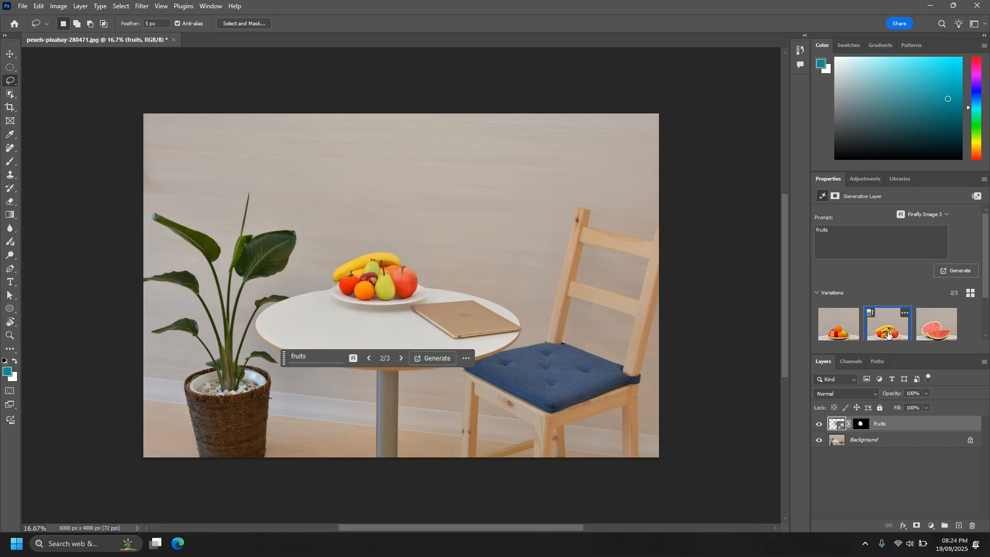
Step: Choose the variation with the small basket of apples and oranges, and delete the watermelon variation
left_click(844, 333)
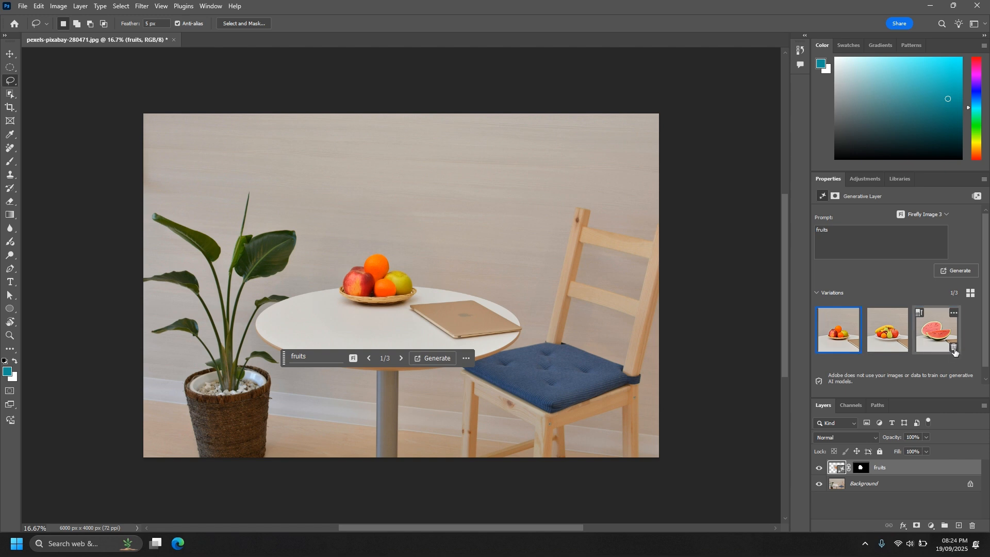
left_click(953, 348)
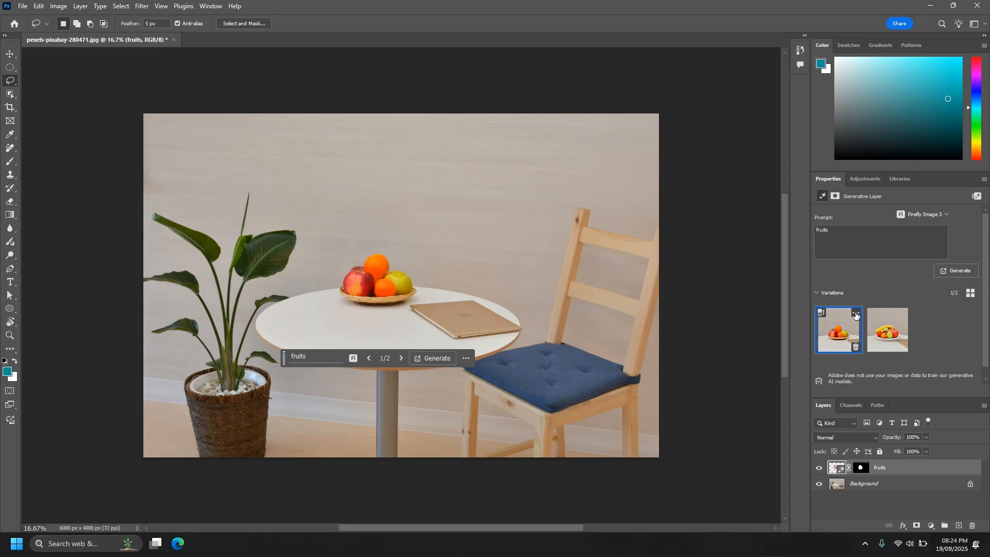
Step: Generate similar versions of the small basket of apples and oranges, compare them, and choose the third variation
left_click(855, 314)
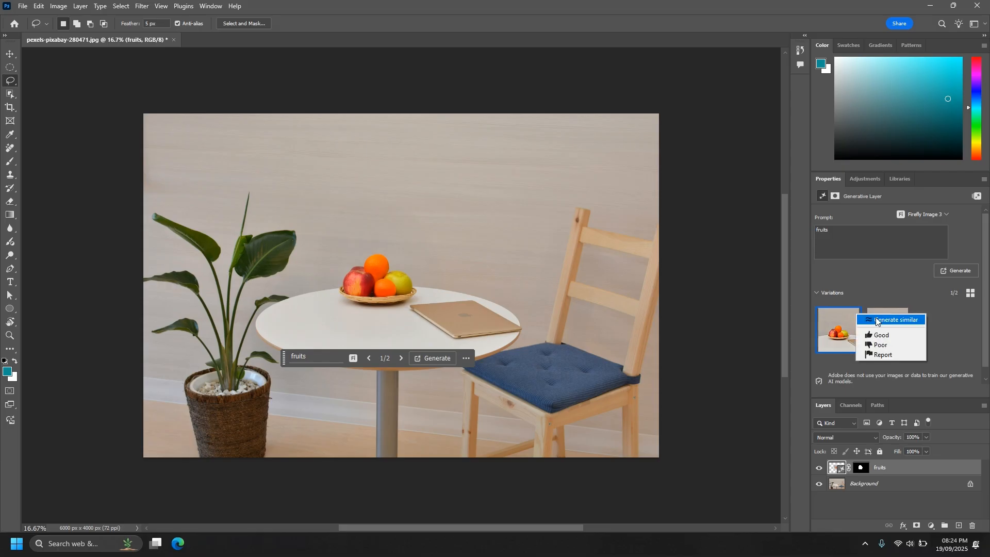
left_click(877, 320)
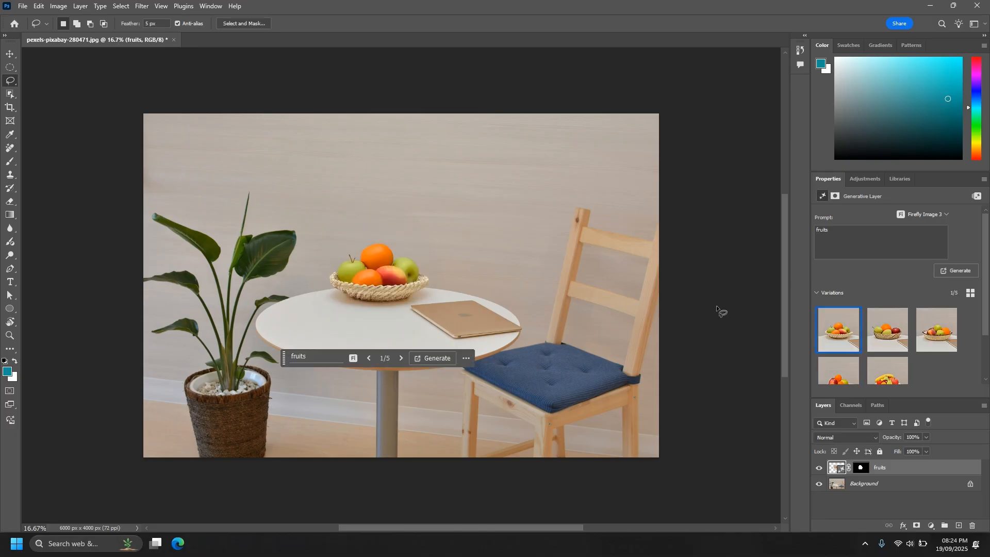
left_click(889, 334)
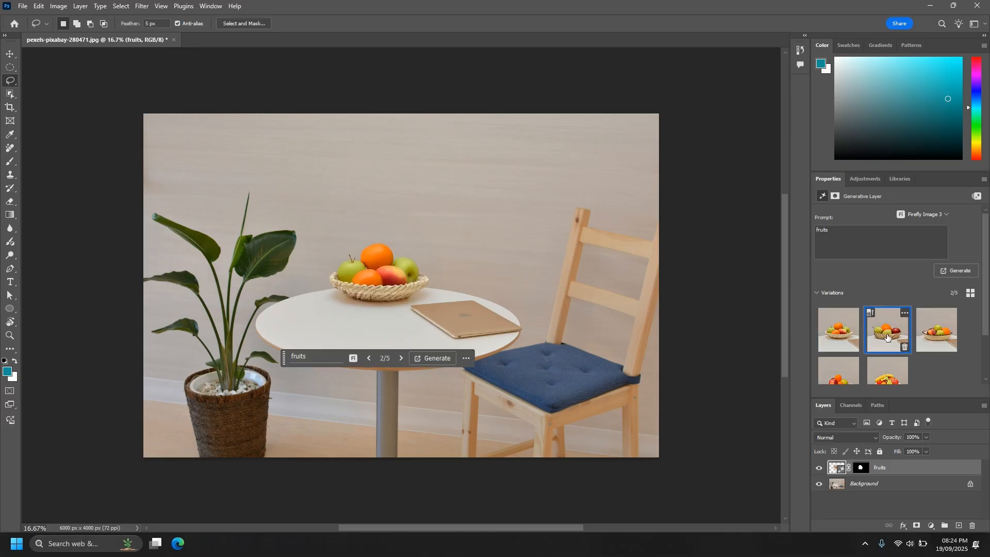
left_click(937, 338)
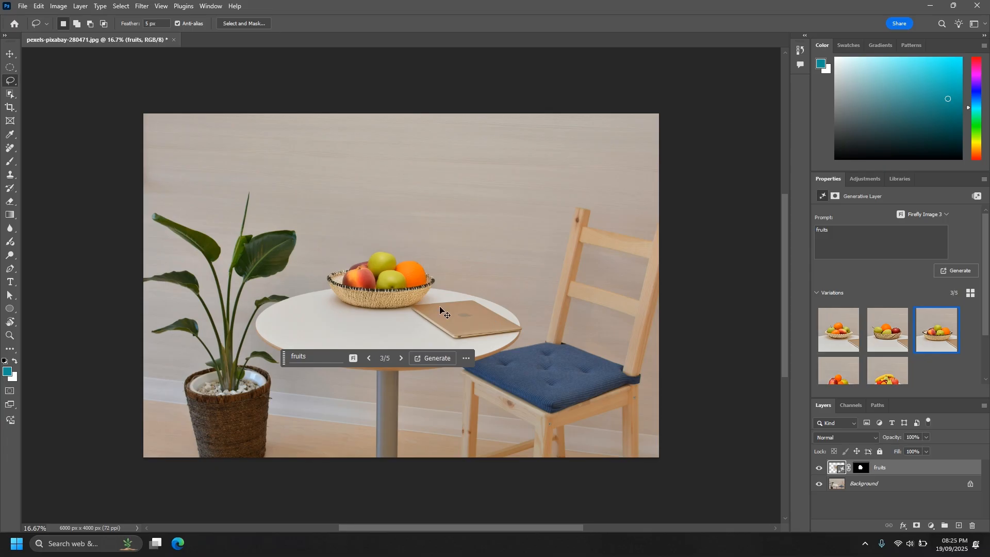
Step: Inspect the chosen fruit basket up close and enhance the detail of that variation
key("ctrl+plus")
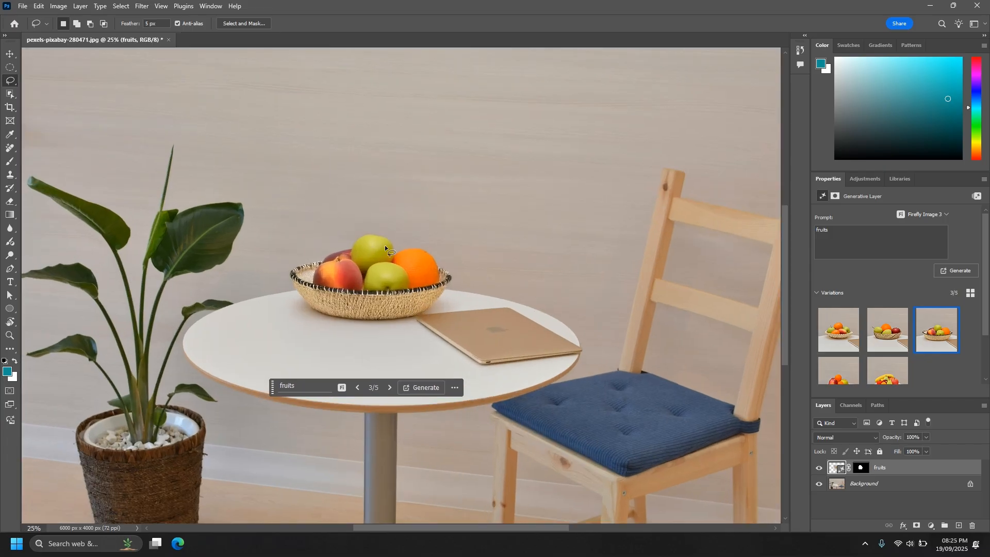
mouse_move(926, 330)
left_click(919, 313)
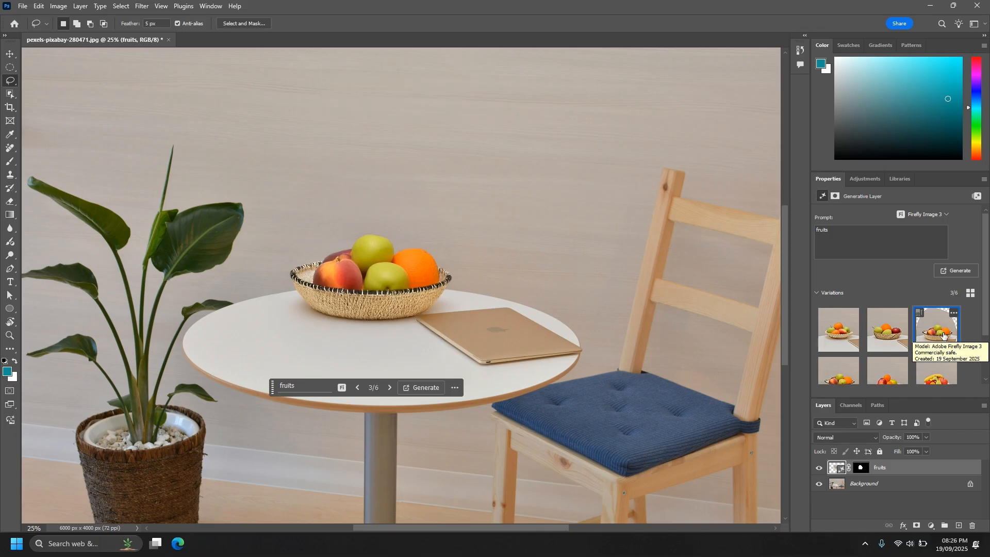
key("ctrl+minus")
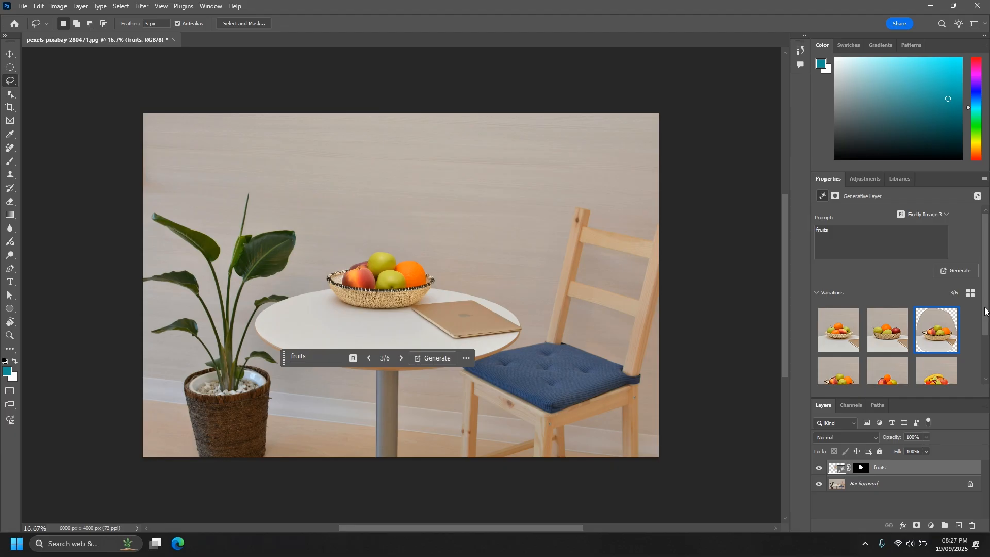
Step: View the fruit variations as larger thumbnails, look through them, and return to the smaller thumbnail grid
left_click(971, 298)
scroll(962, 326, "down", 3)
scroll(963, 326, "up", 1)
scroll(963, 326, "down", 5)
scroll(963, 326, "up", 9)
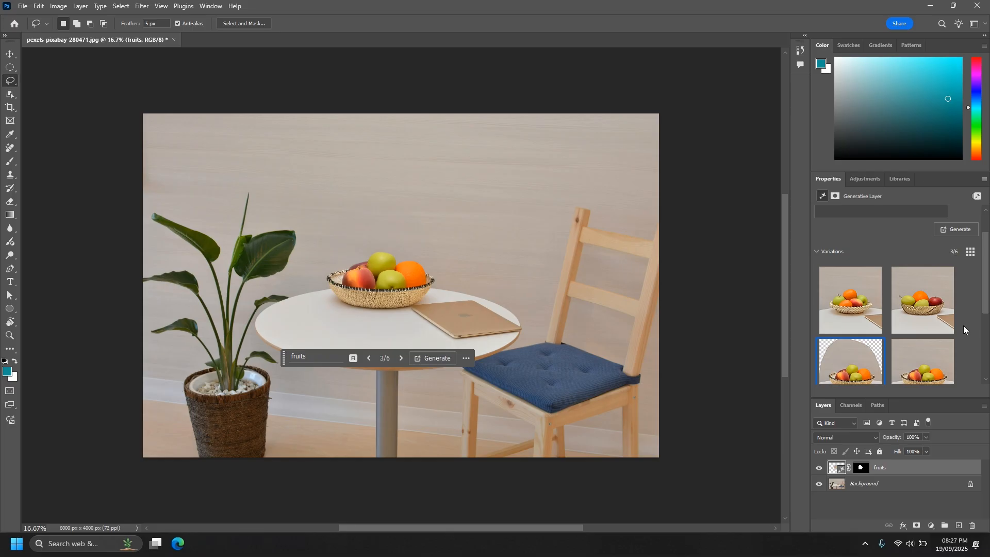
left_click(970, 251)
scroll(960, 279, "up", 2)
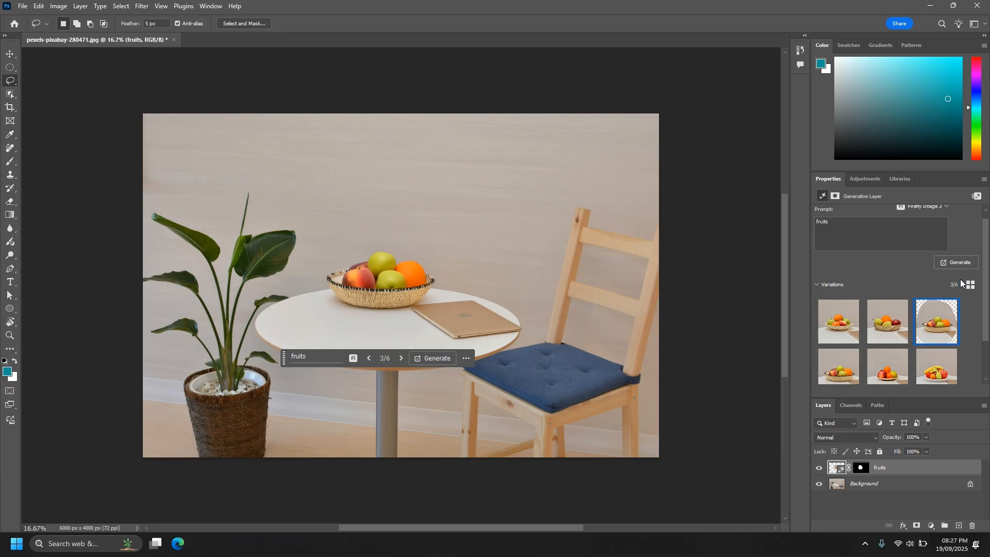
left_click_drag(856, 231, 802, 231)
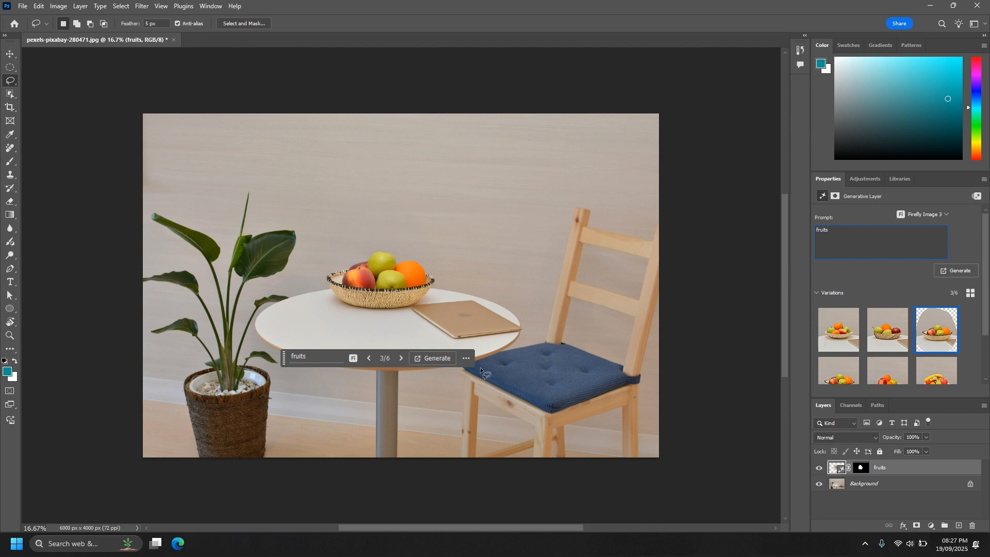
Step: On a new layer, lasso the tabletop area overlapping the basket's front and fill it using Generative Fill with the prompt "cup of tea"
key("ctrl+shift+alt+n")
mouse_move(366, 343)
left_mouse_down()
mouse_move(329, 335)
mouse_move(328, 285)
mouse_move(368, 256)
mouse_move(413, 293)
mouse_move(393, 340)
mouse_move(348, 350)
left_mouse_up()
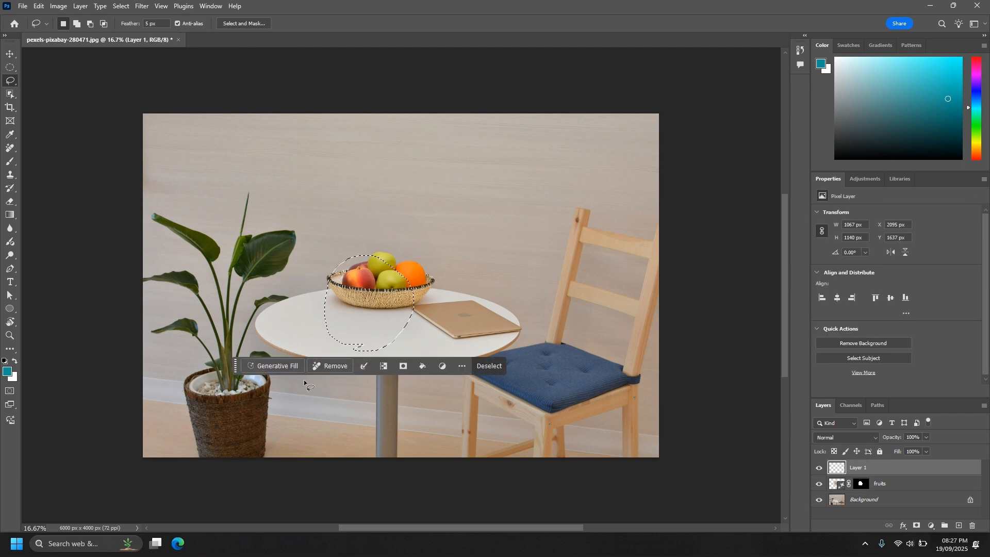
left_click(282, 366)
type("cup")
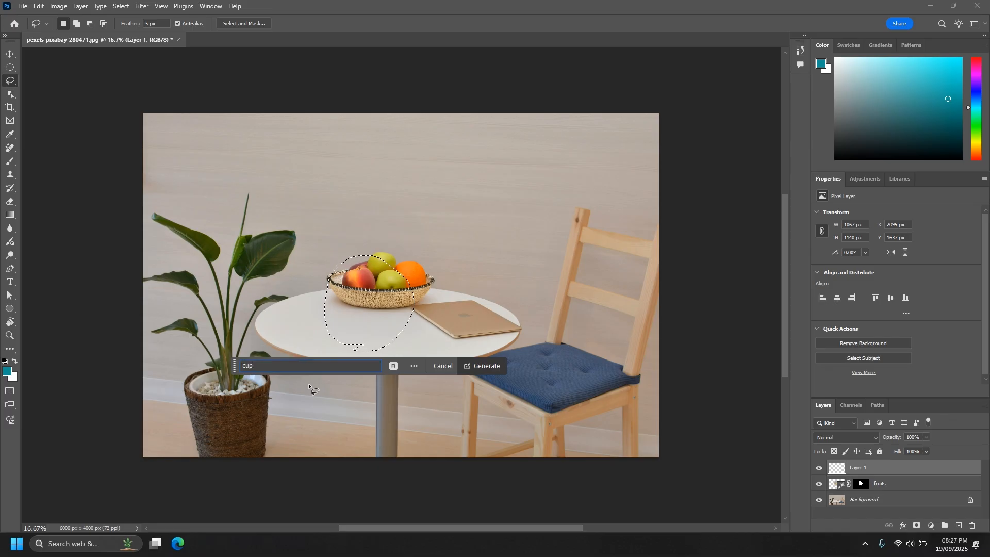
type(" of tea")
left_click(492, 366)
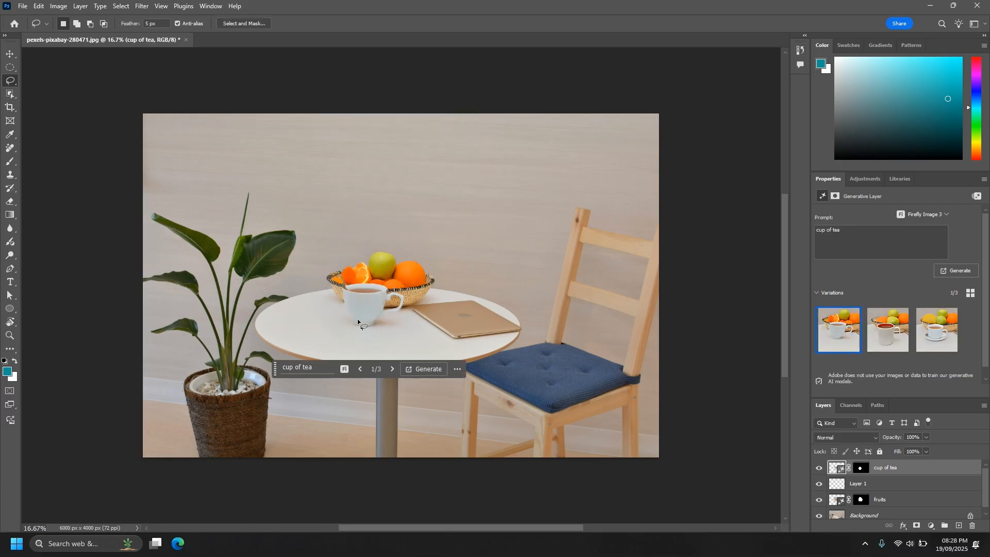
Step: Compare the cup of tea variations and choose the tall white mug without a saucer
left_click(878, 341)
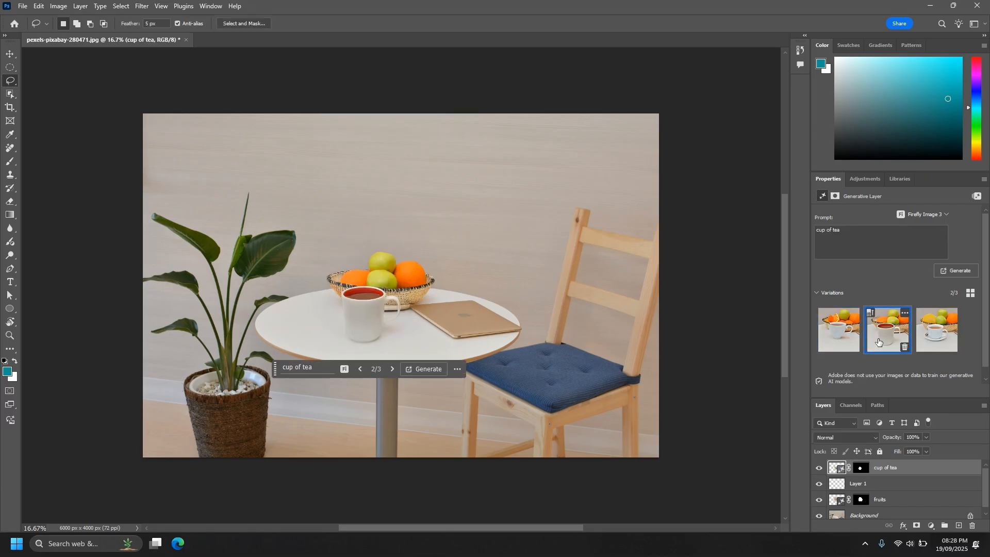
left_click(938, 335)
left_click(878, 347)
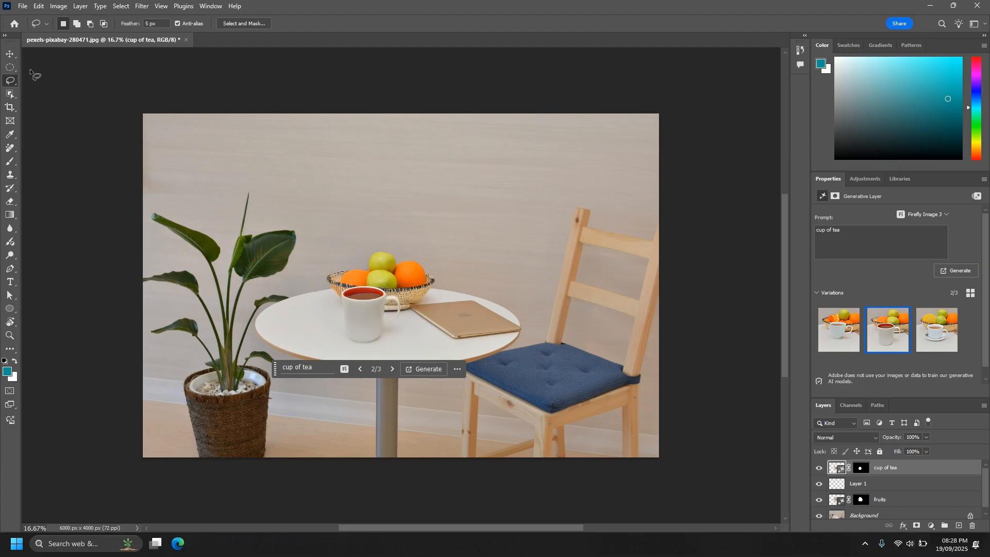
Step: Select a wide rectangle on the wall above the table with the Rectangular Marquee Tool and generate a "painting" in it
left_click(10, 67)
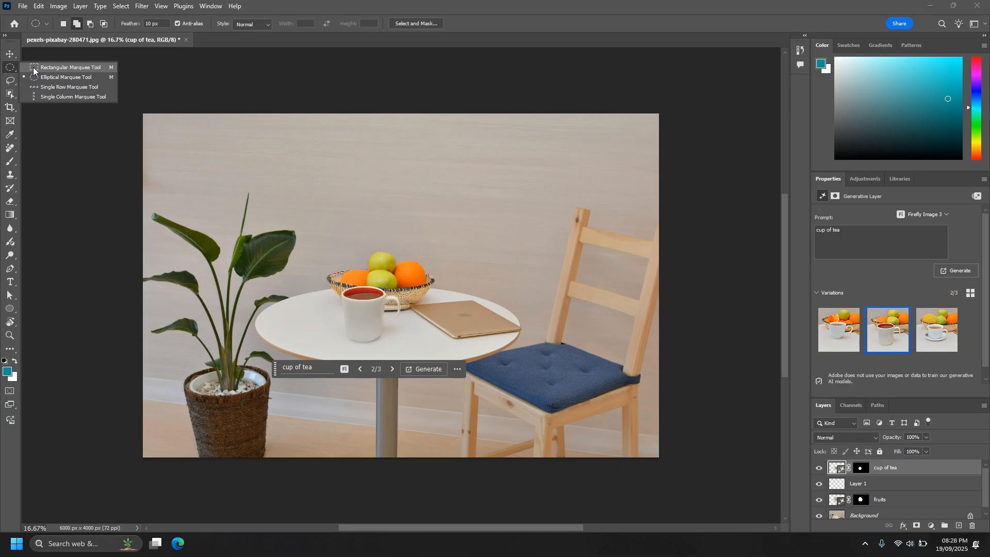
left_click(33, 71)
left_click_drag(309, 140, 531, 232)
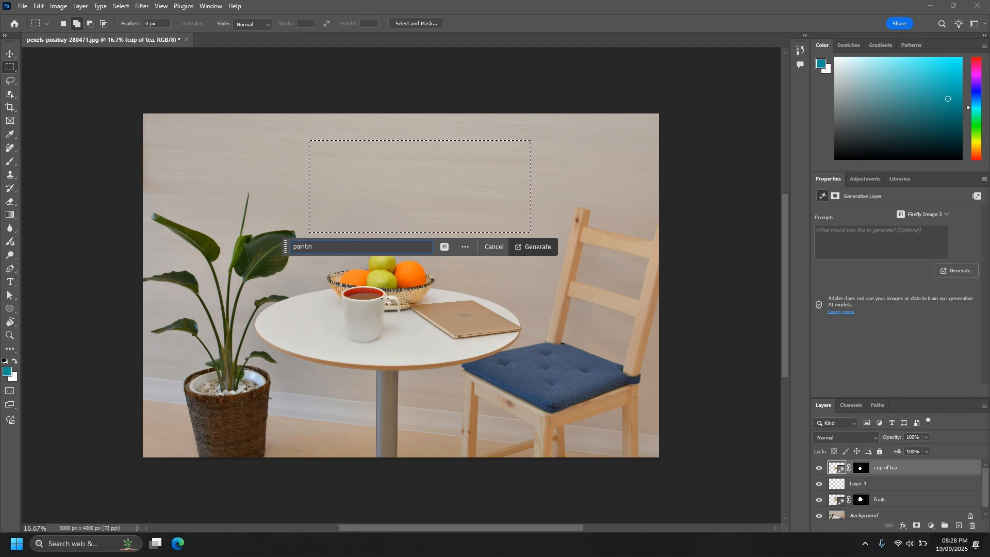
type("g")
left_click(541, 248)
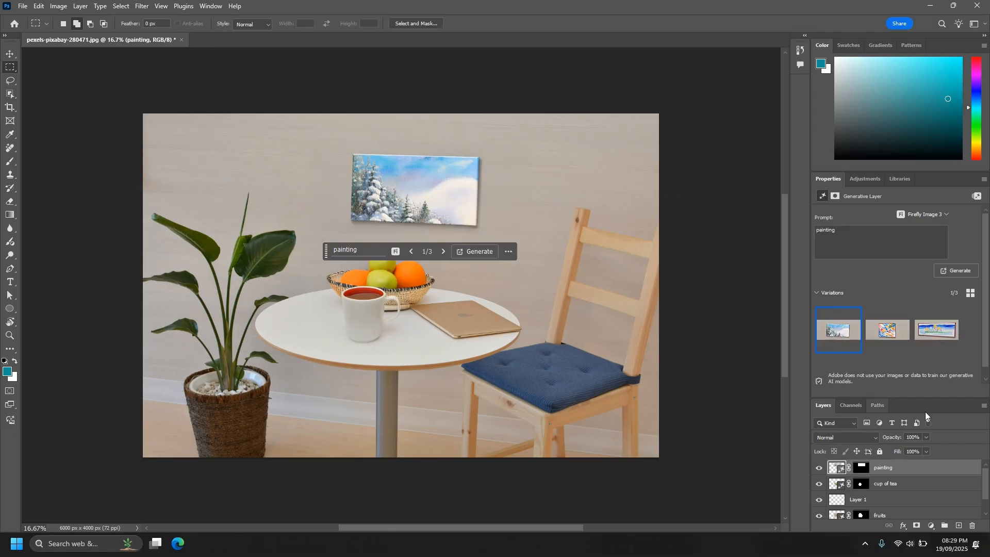
Step: Compare the three painting variations and choose the snowy forest landscape
left_click(945, 336)
left_click(894, 337)
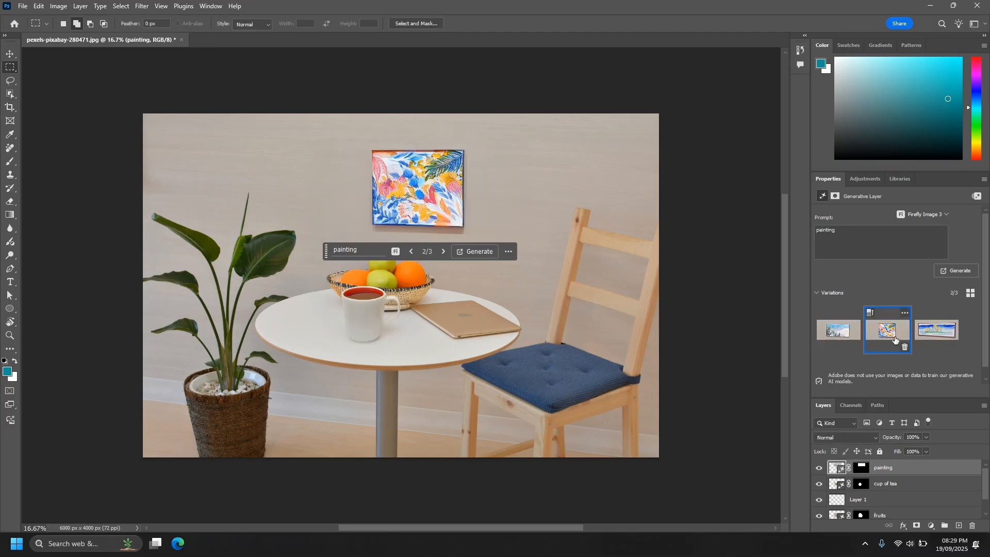
left_click(943, 333)
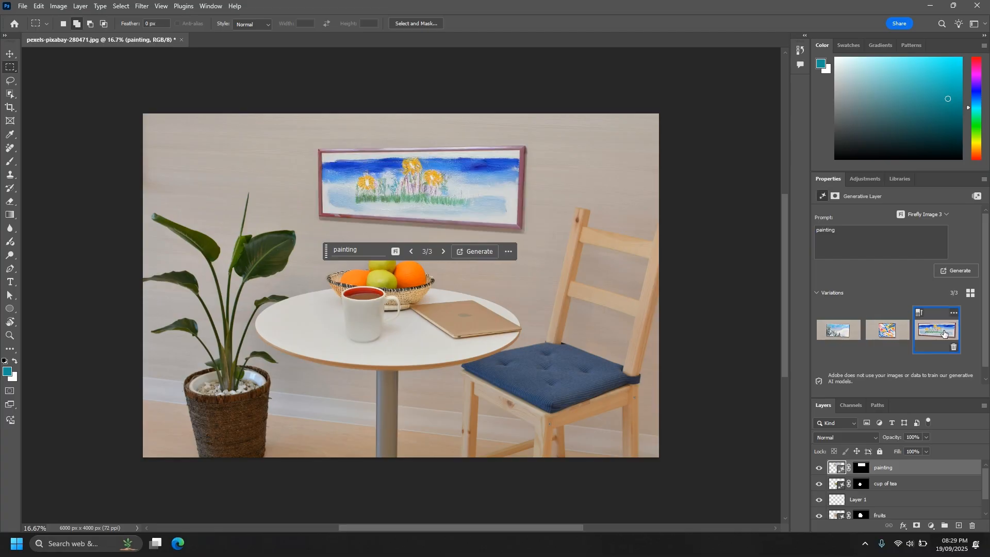
left_click(837, 331)
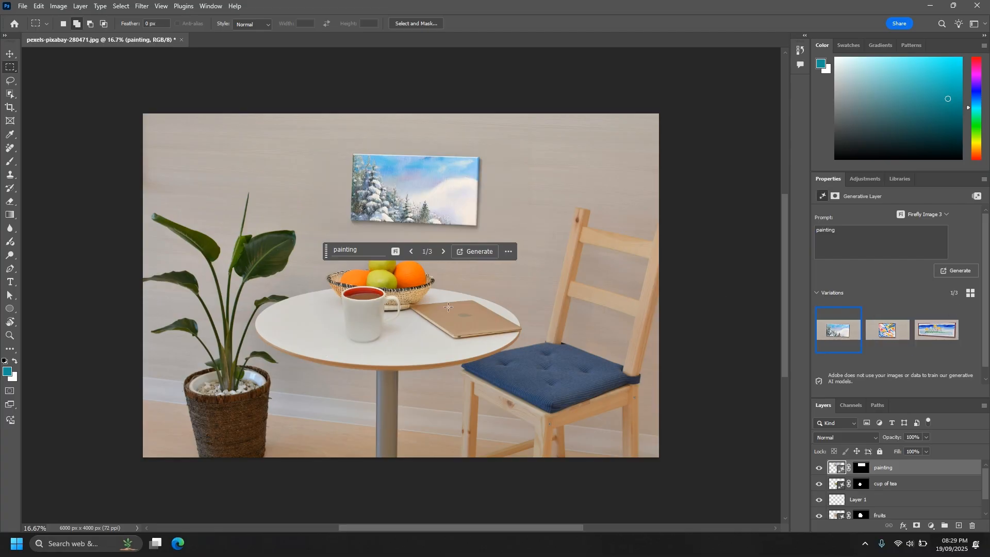
Step: Activate the Move tool and select the Background layer
left_click(10, 55)
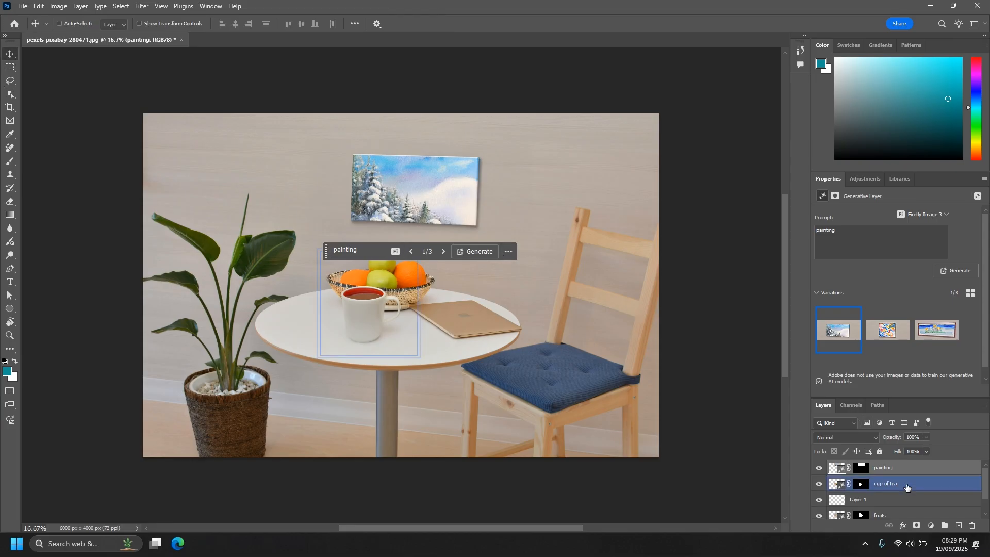
scroll(893, 505, "down", 1)
left_click(892, 511)
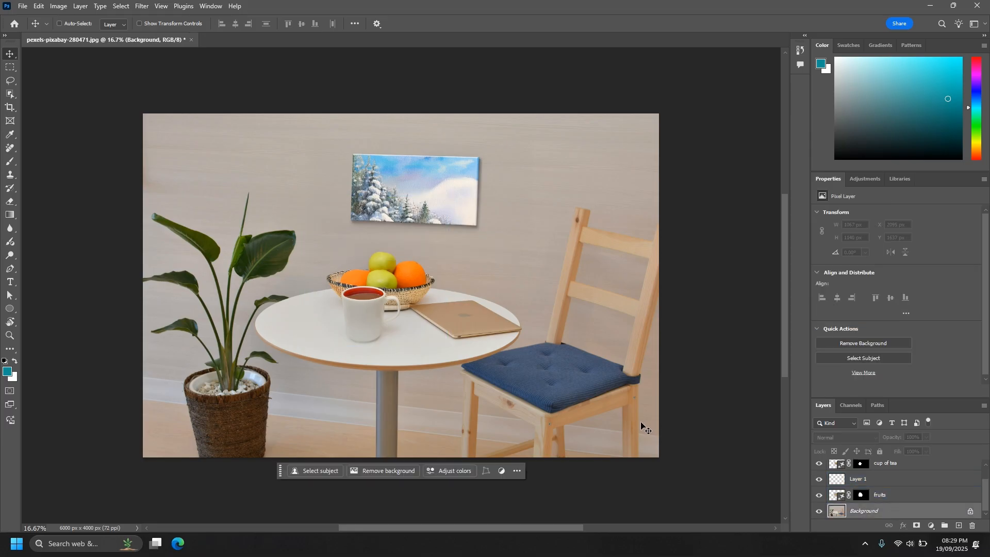
left_click(902, 484)
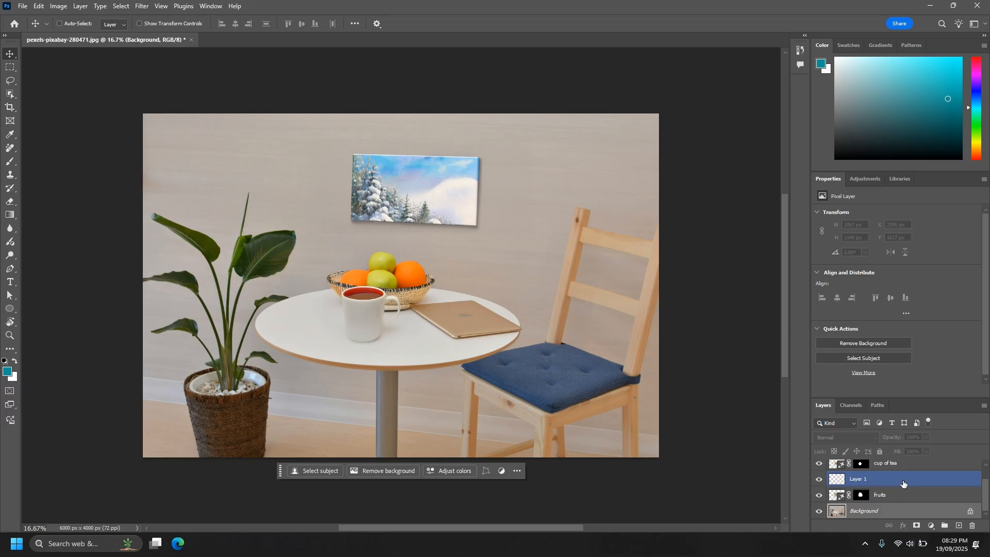